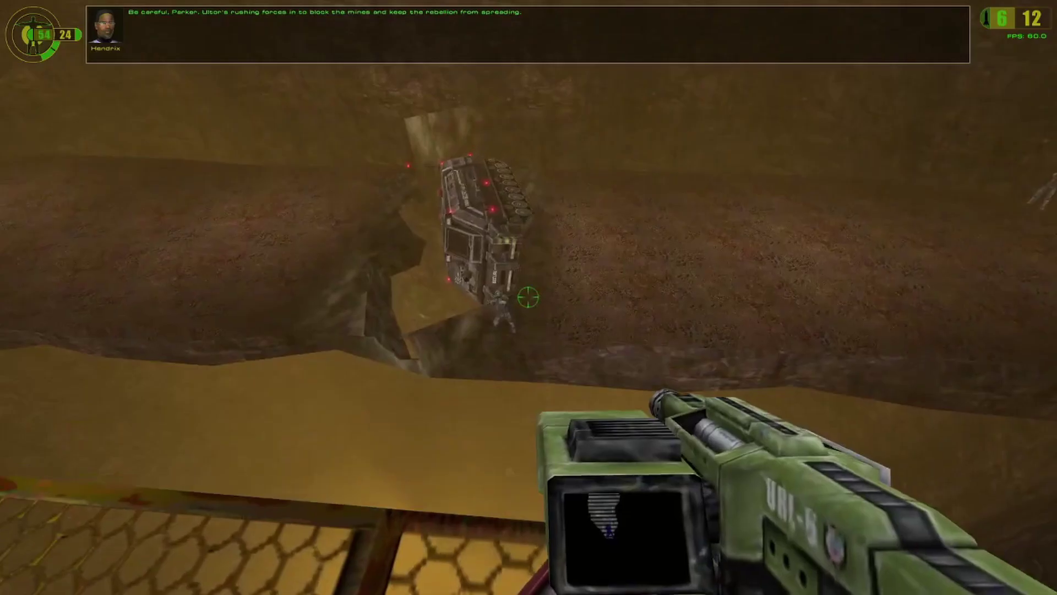
{"action": "left_click", "coordinate": [529, 298]}
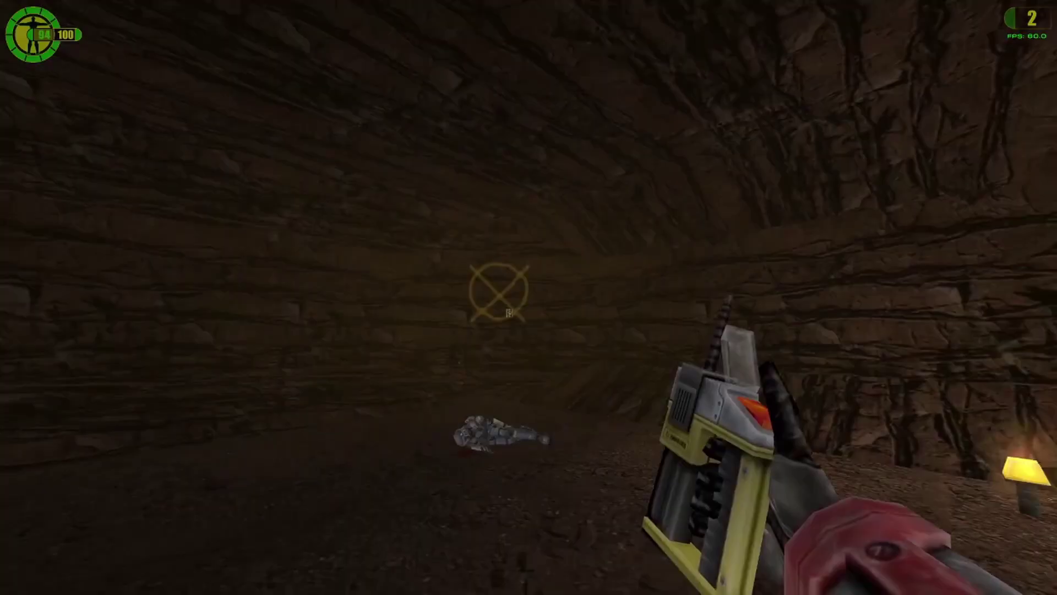
{"action": "right_click", "coordinate": [528, 297]}
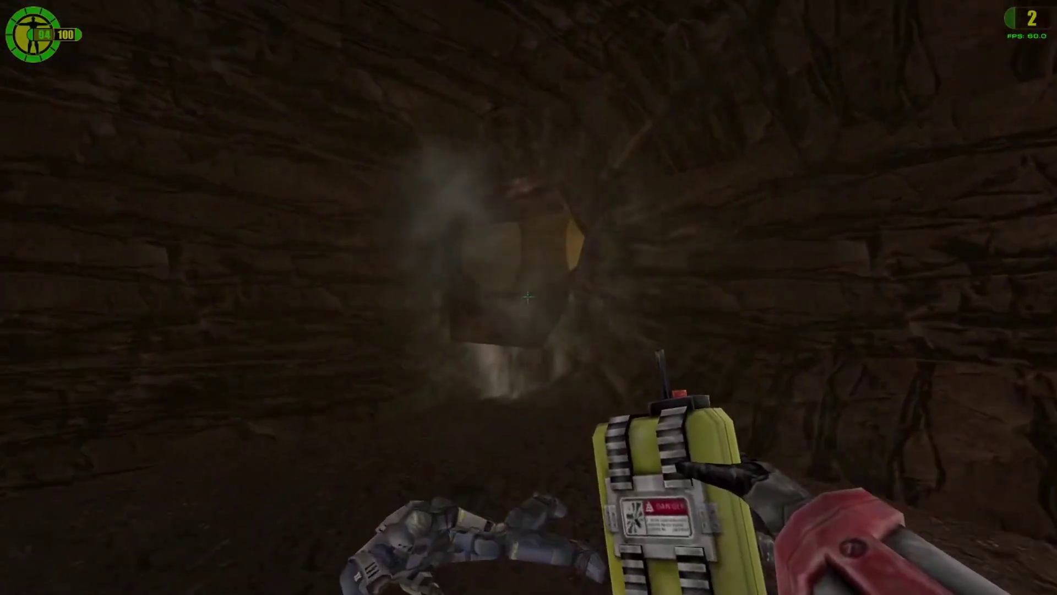
{"action": "key", "text": "w"}
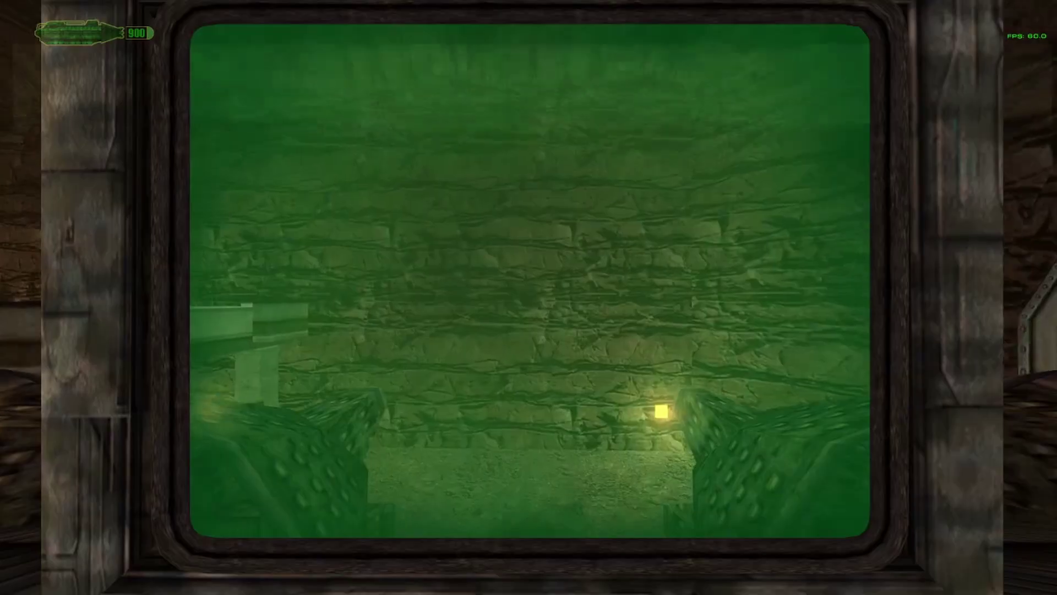
{"action": "key", "text": "w"}
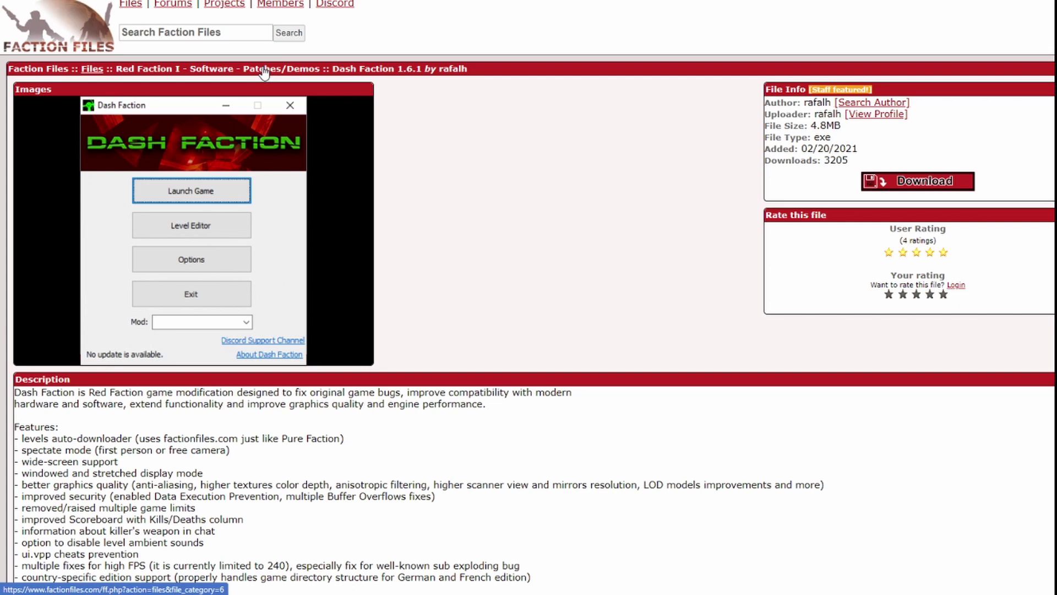
Go through the Dash Faction 1.6.1 setup with the default folders, RF_120na.exe as game executable and the preselected additional tasks.
{"action": "scroll", "coordinate": [347, 432], "scroll_direction": "down", "scroll_amount": 3}
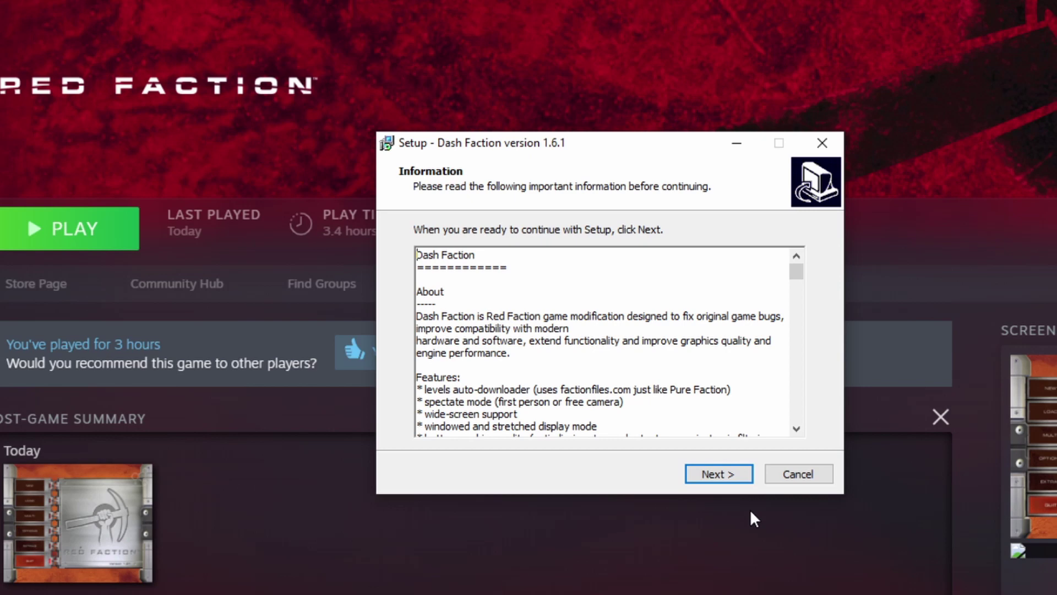
{"action": "left_click", "coordinate": [716, 473]}
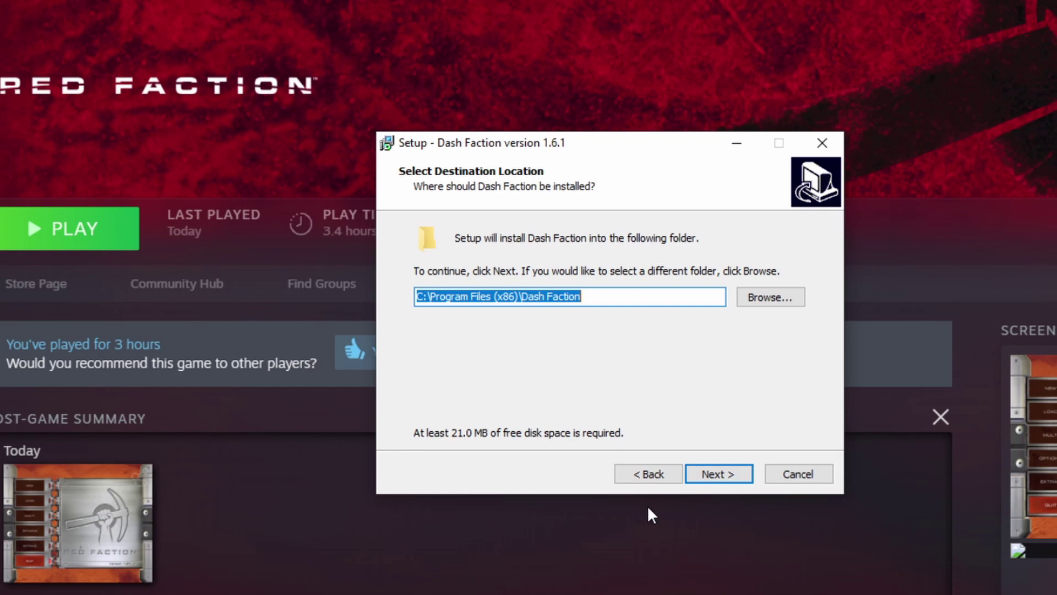
{"action": "left_click", "coordinate": [721, 479]}
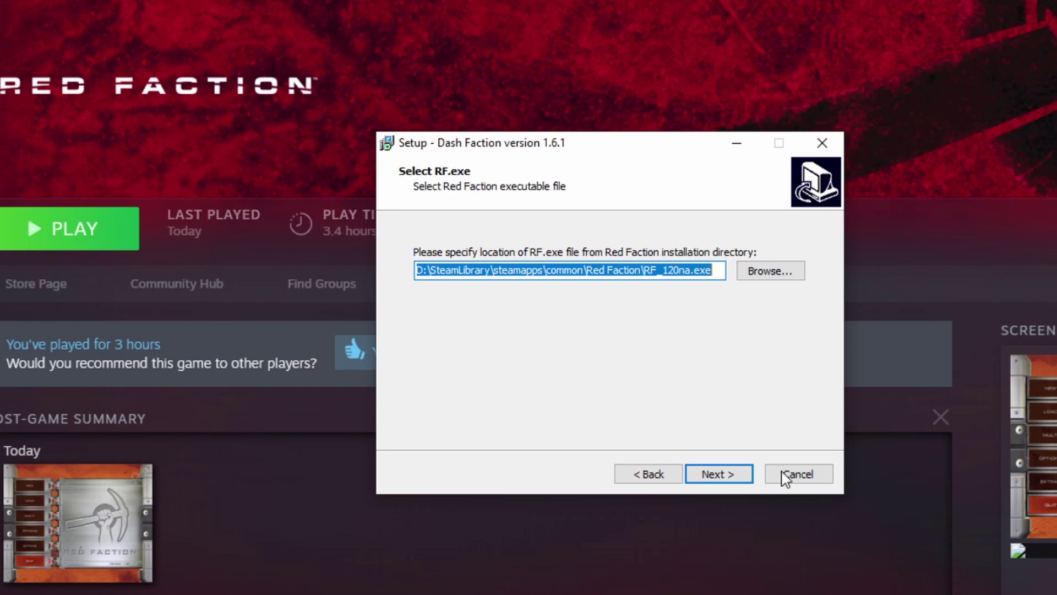
{"action": "left_click", "coordinate": [741, 481]}
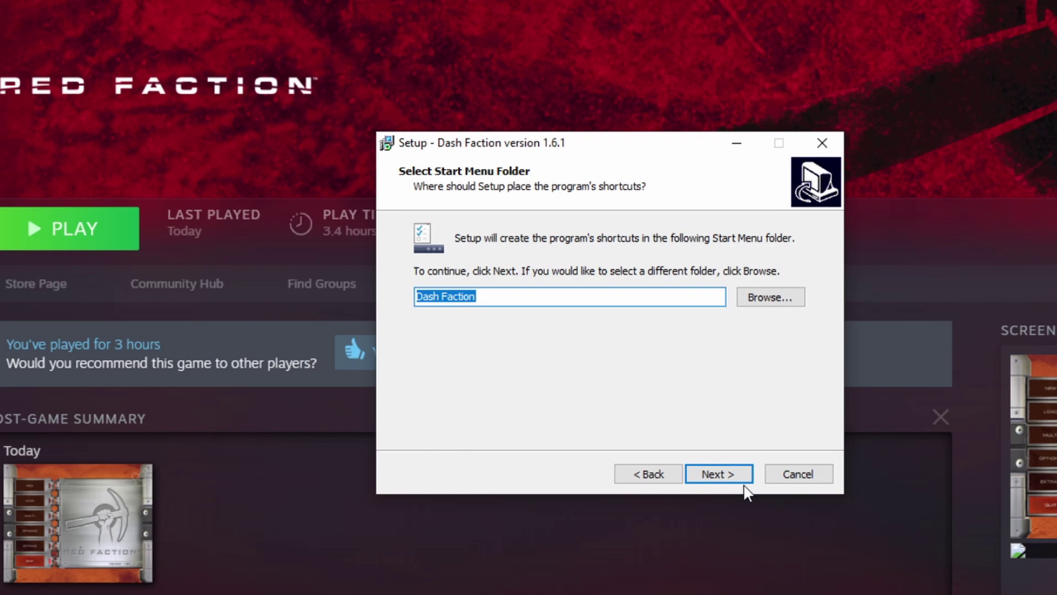
{"action": "left_click", "coordinate": [744, 484]}
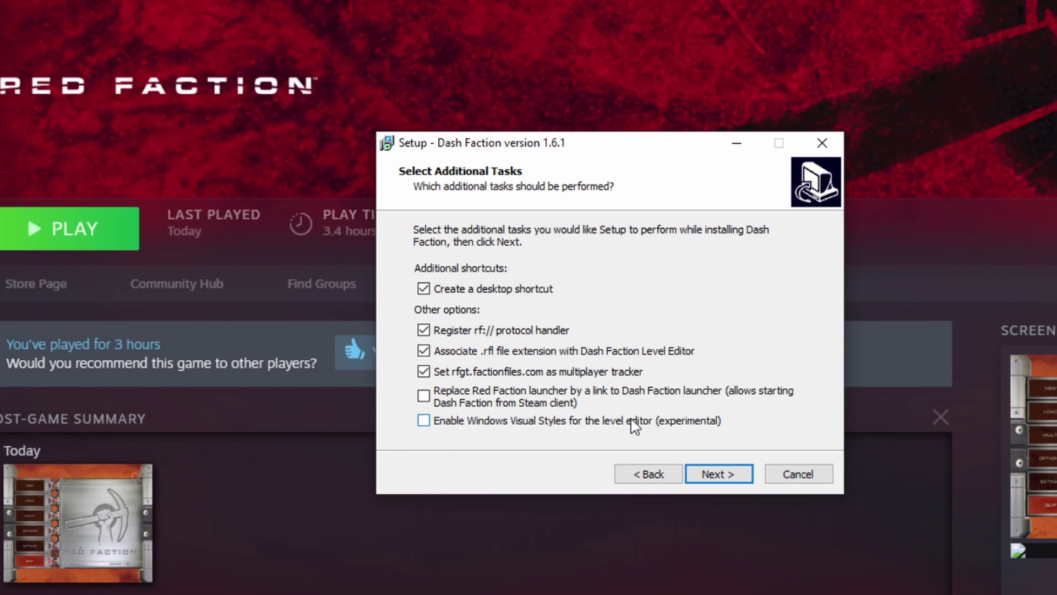
{"action": "left_click", "coordinate": [735, 480]}
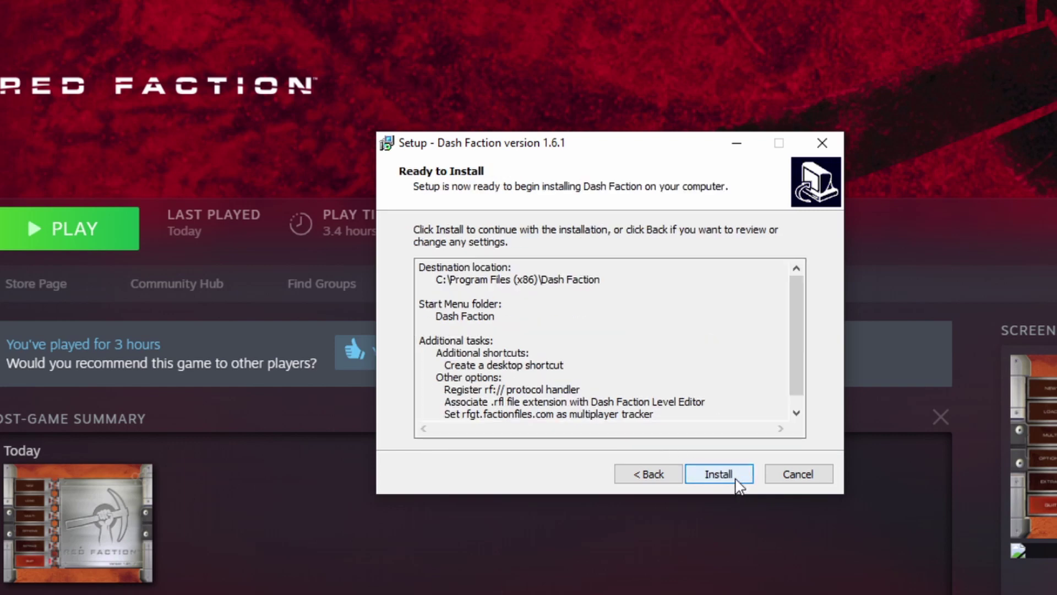
Review the setup summary, install Dash Faction, and finish the wizard with Launch Dash Faction enabled.
{"action": "scroll", "coordinate": [520, 364], "scroll_direction": "down", "scroll_amount": 1}
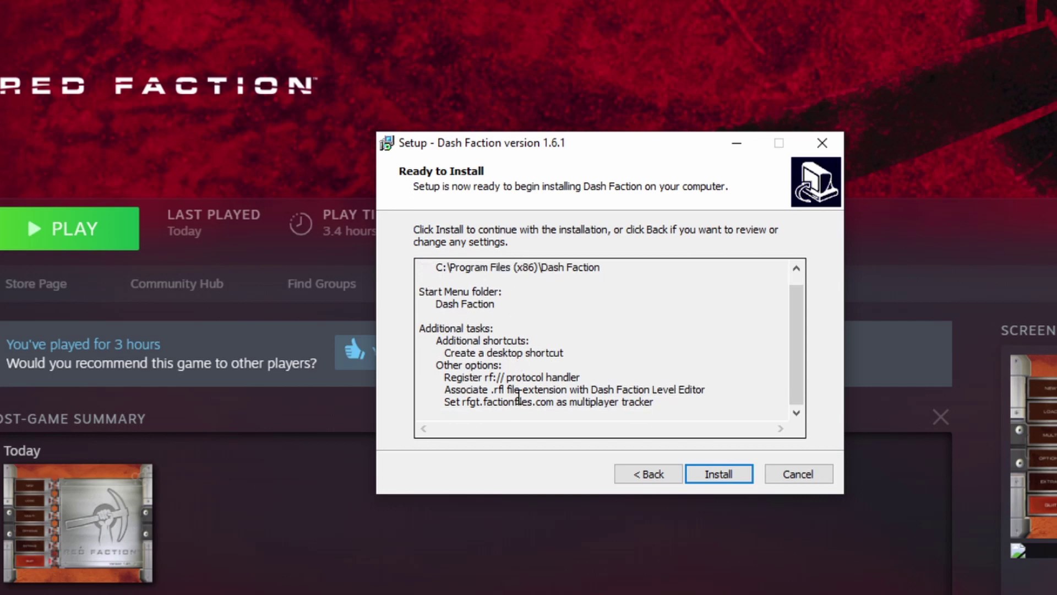
{"action": "scroll", "coordinate": [516, 277], "scroll_direction": "up", "scroll_amount": 1}
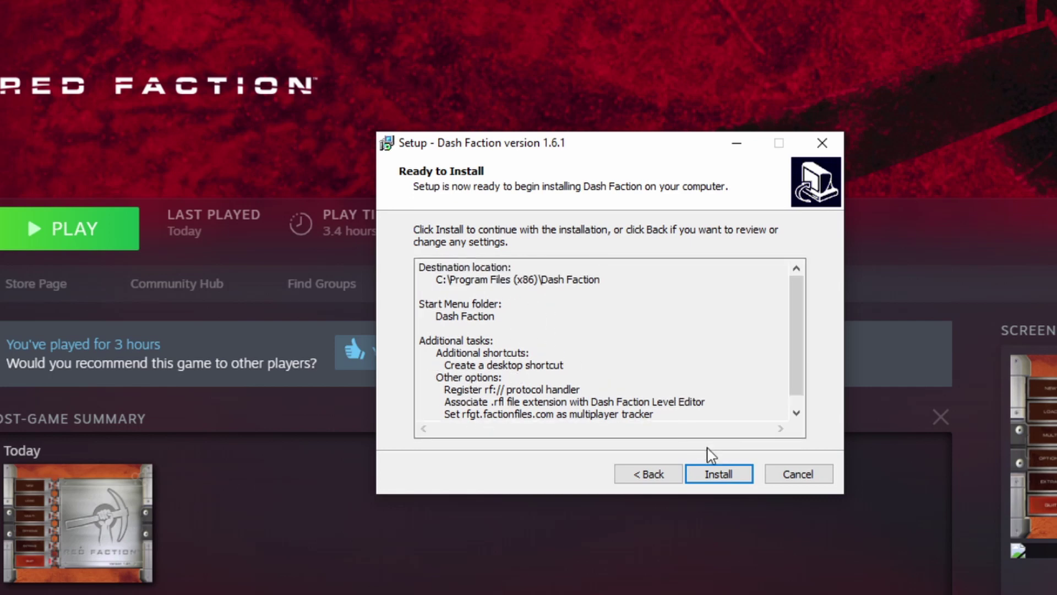
{"action": "left_click", "coordinate": [731, 480]}
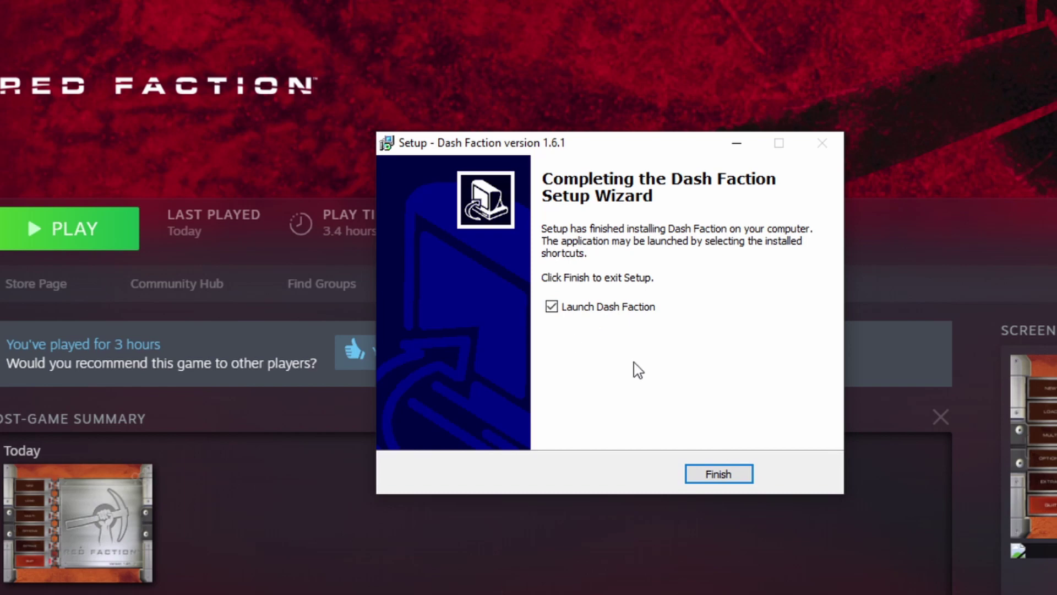
{"action": "left_click", "coordinate": [737, 482]}
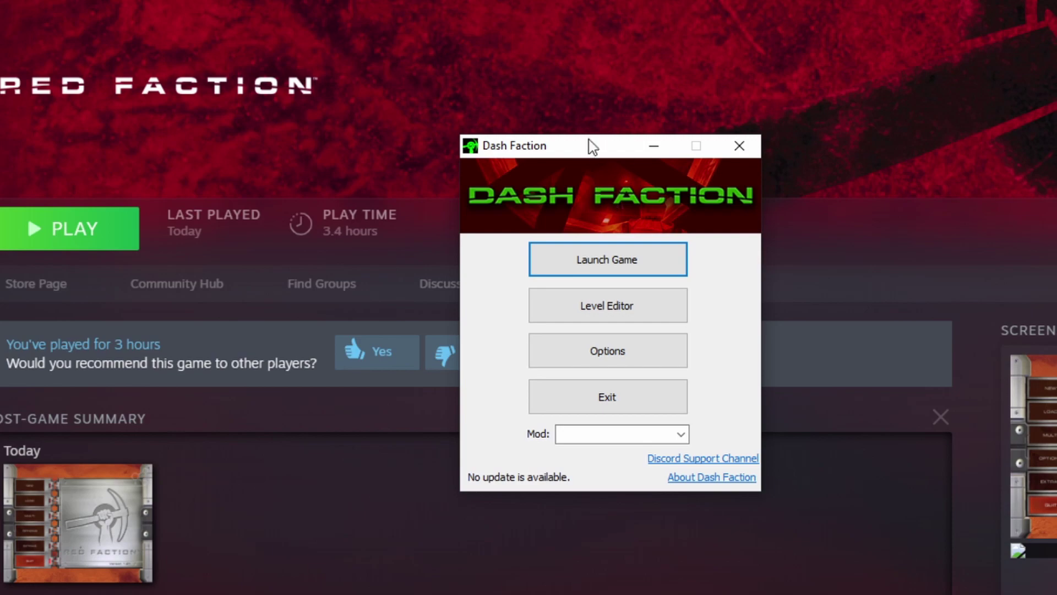
Set the resolution to 1920x1080 in the Dash Faction options, save them and launch the game.
{"action": "left_click", "coordinate": [602, 351]}
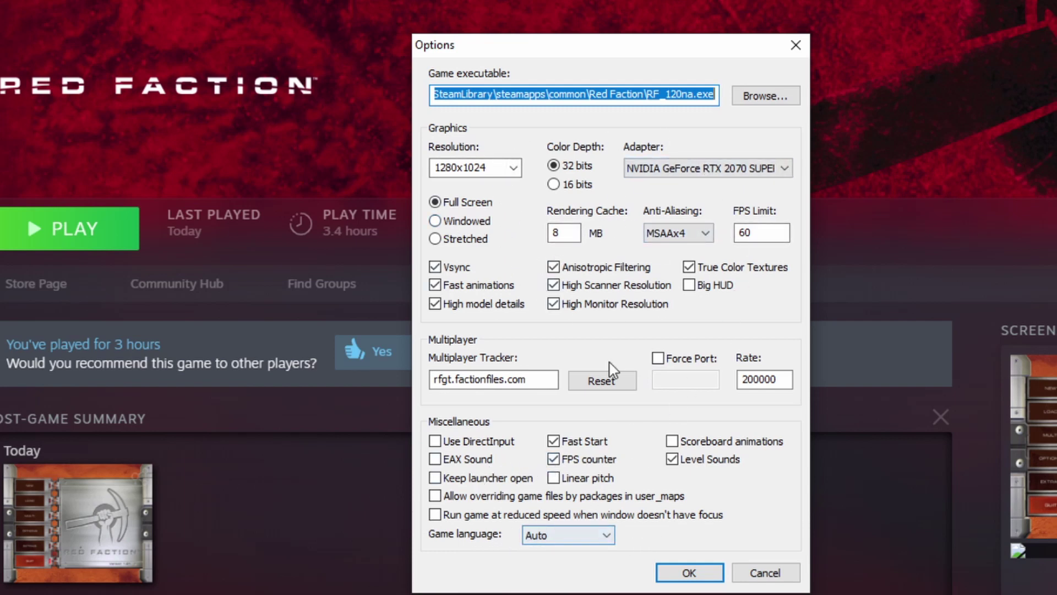
{"action": "left_click", "coordinate": [510, 176]}
{"action": "left_click", "coordinate": [511, 171]}
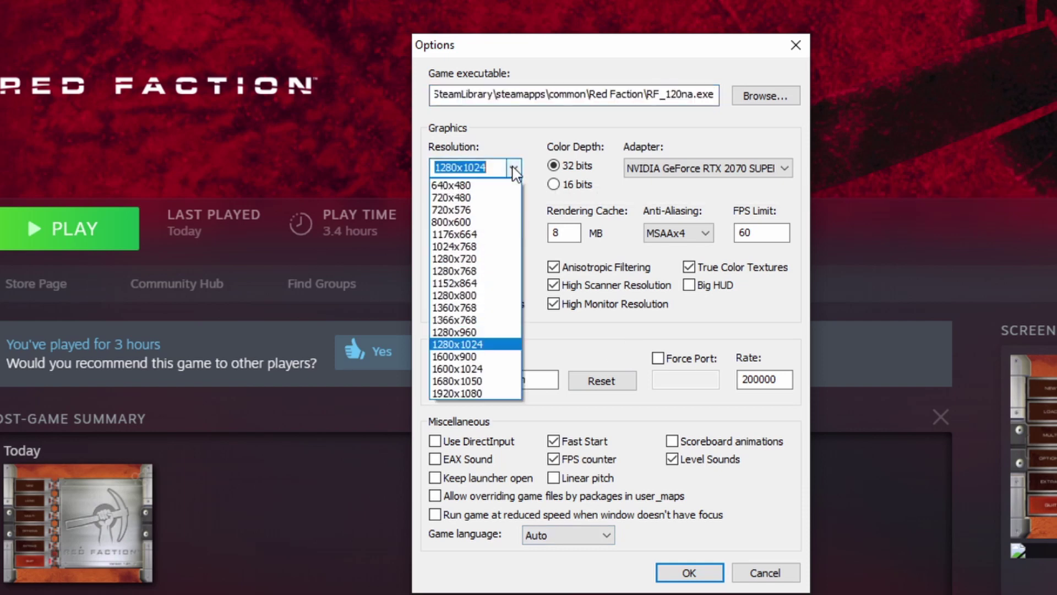
{"action": "left_click", "coordinate": [468, 394]}
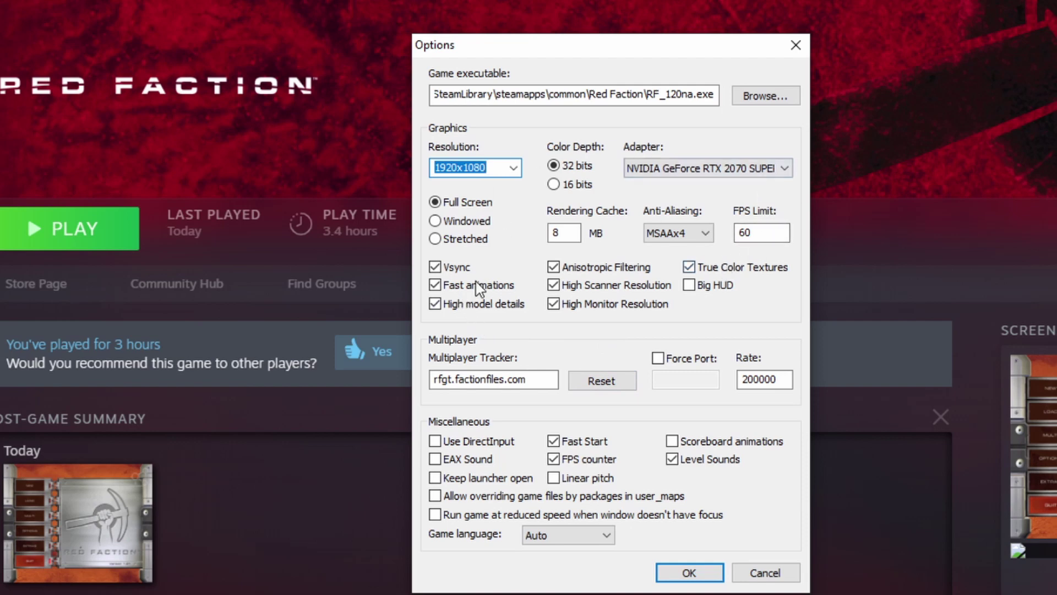
{"action": "key", "text": "Return"}
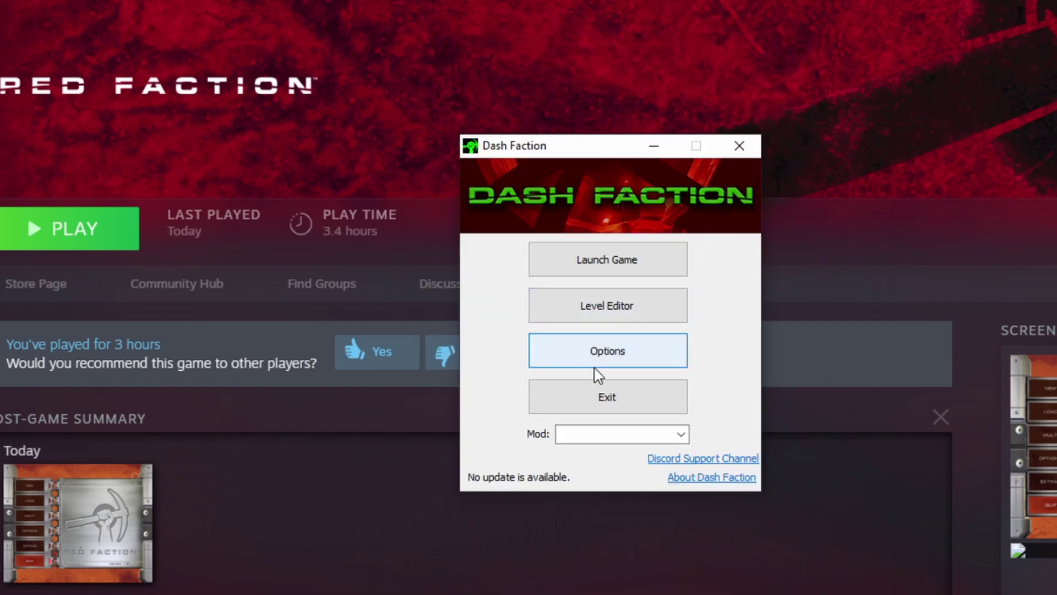
{"action": "left_click", "coordinate": [618, 266]}
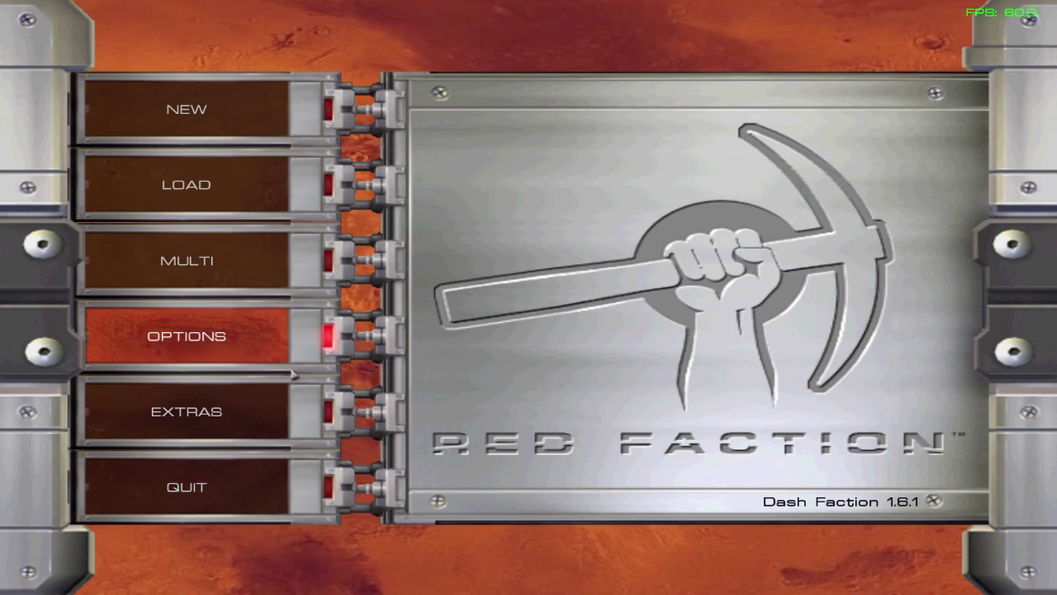
Lower the game's sound effects volume to about a quarter and its messages volume to just under a third, then leave the options.
{"action": "left_click", "coordinate": [205, 346]}
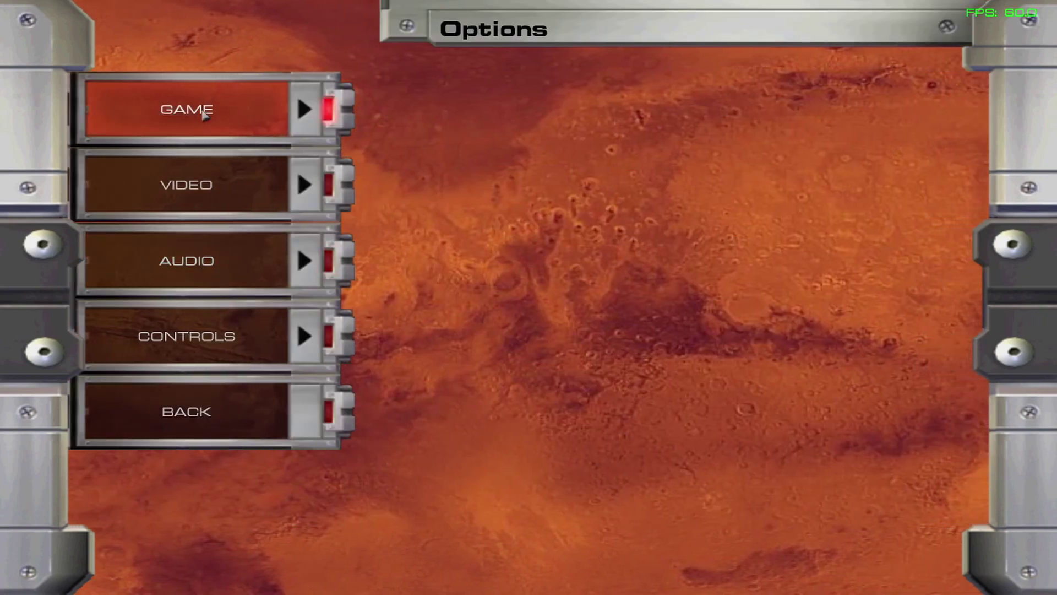
{"action": "left_click", "coordinate": [214, 263]}
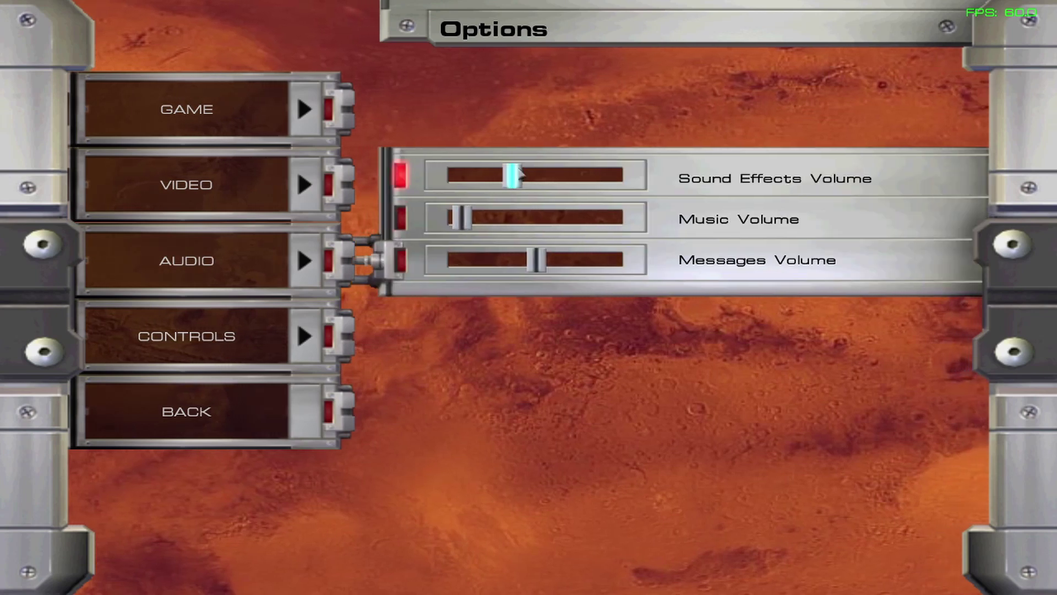
{"action": "left_click_drag", "start_coordinate": [510, 175], "coordinate": [487, 176]}
{"action": "left_click_drag", "start_coordinate": [538, 260], "coordinate": [499, 262]}
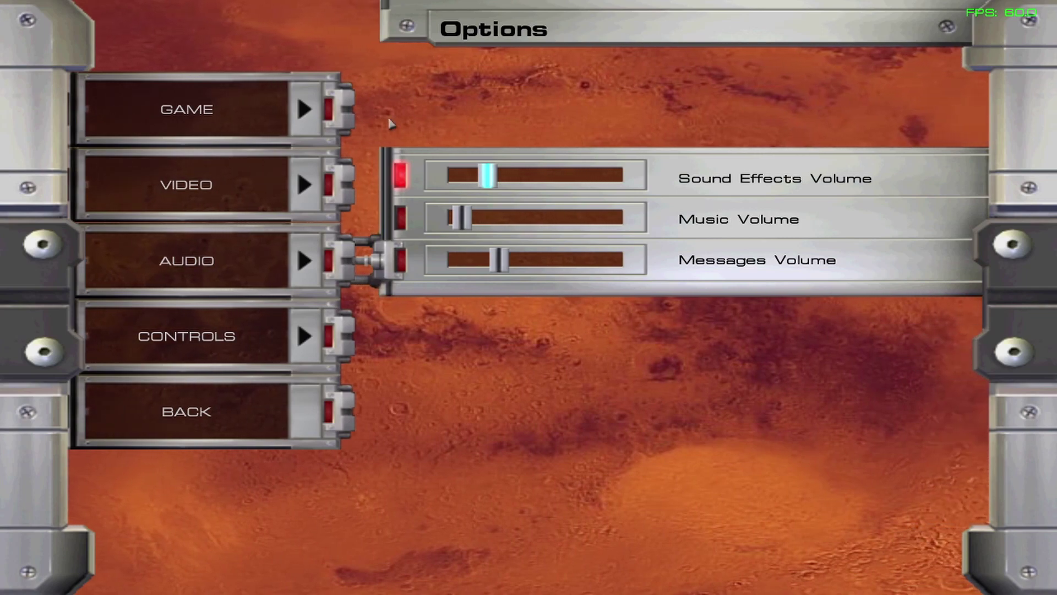
{"action": "left_click", "coordinate": [271, 410]}
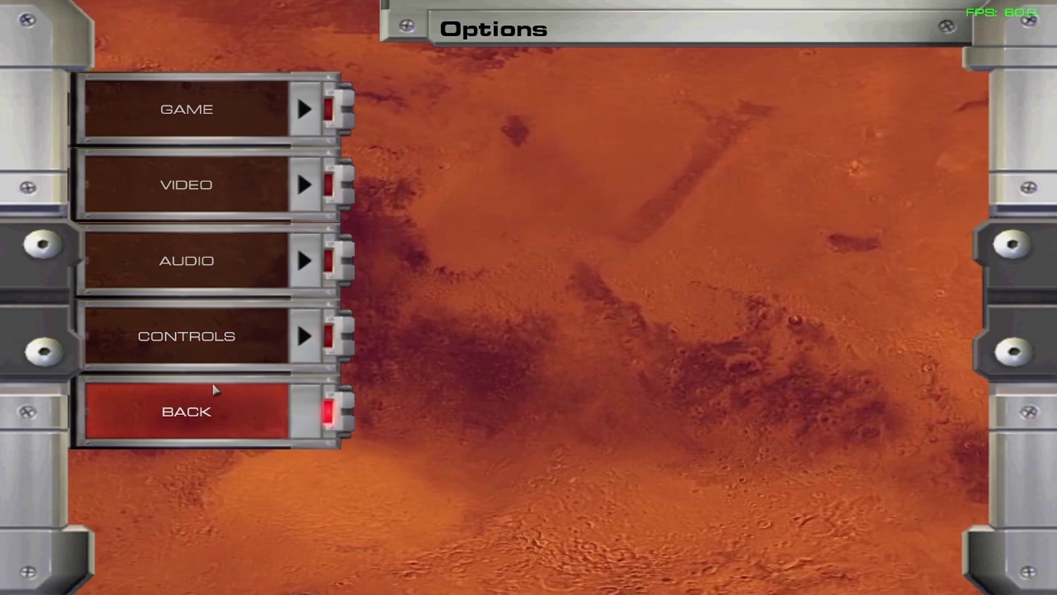
{"action": "left_click", "coordinate": [216, 414]}
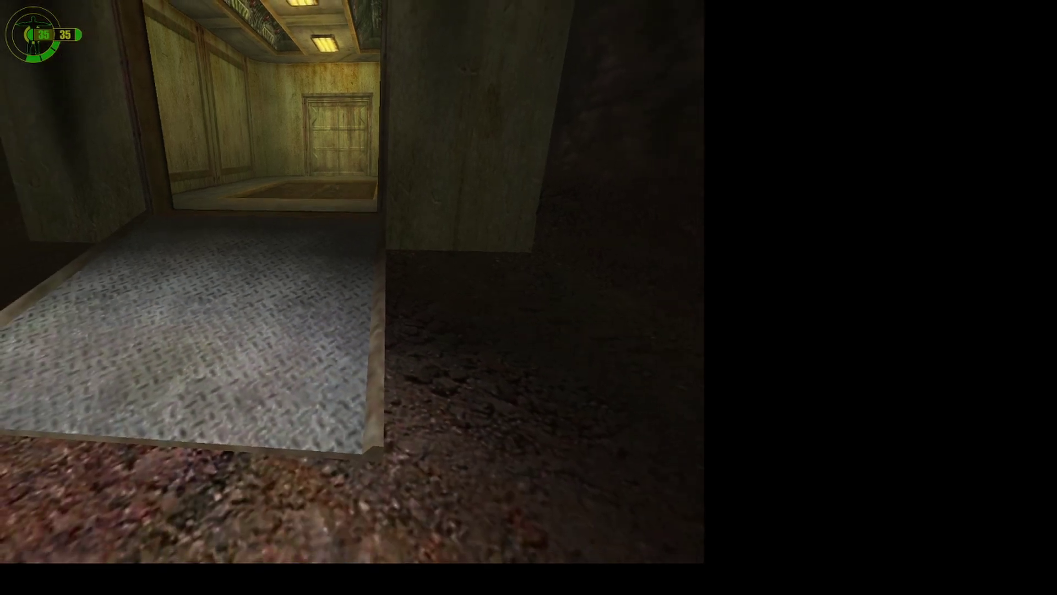
{"action": "key", "text": "w"}
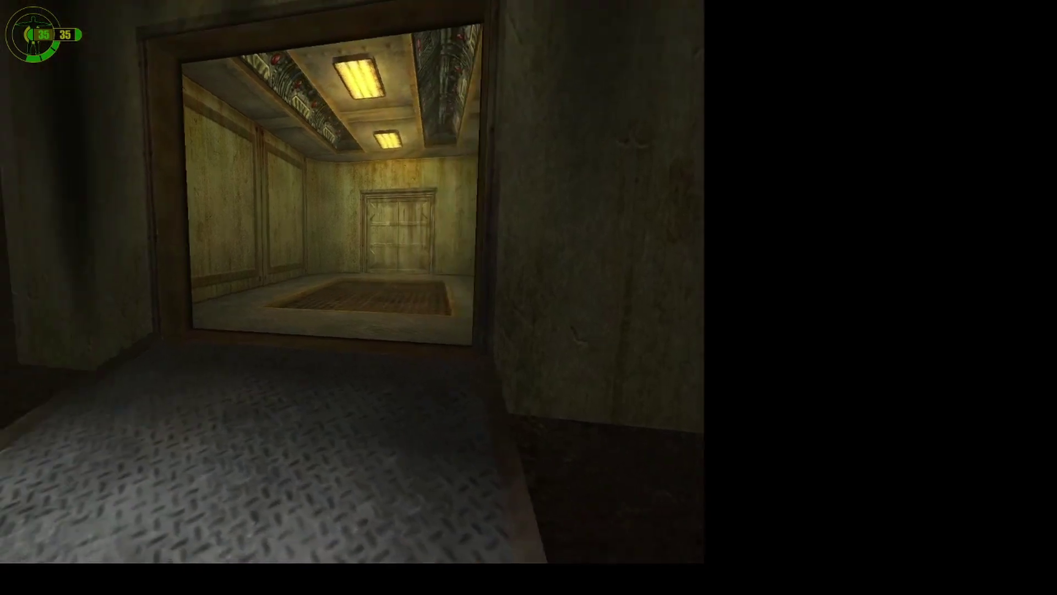
{"action": "key", "text": "s"}
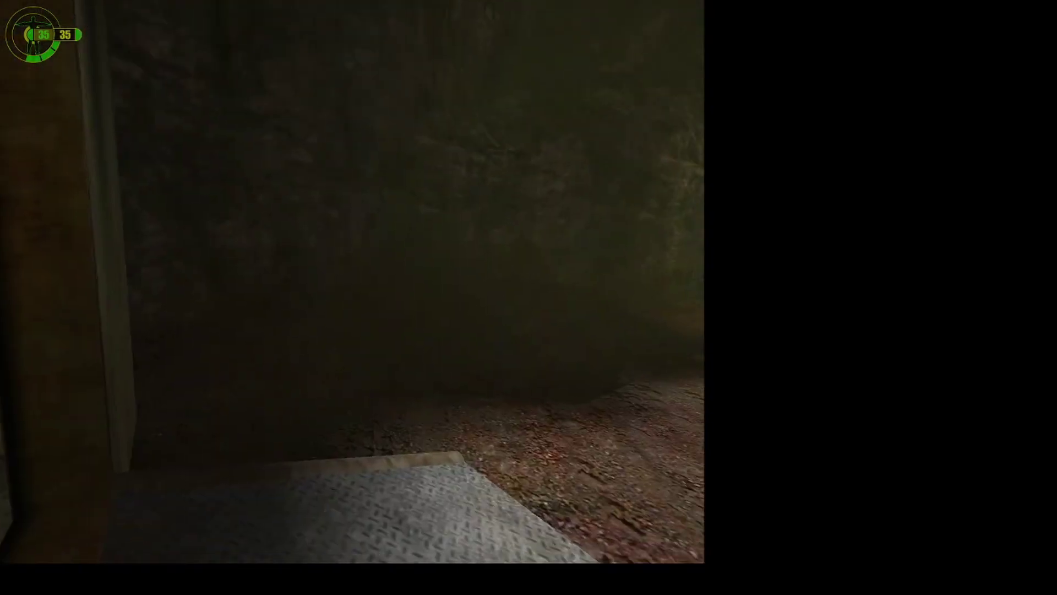
{"action": "key", "text": "w"}
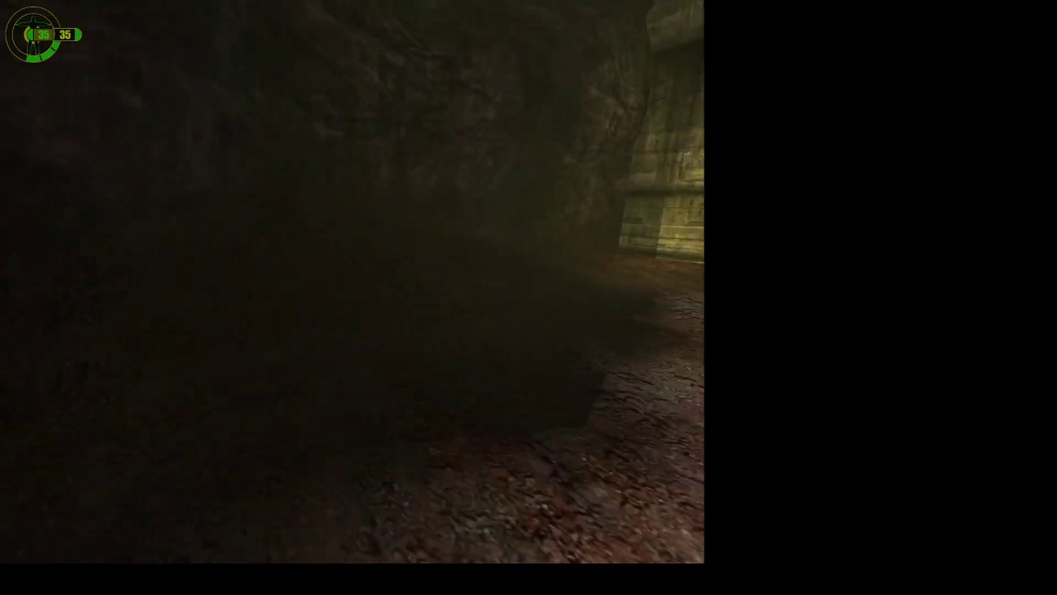
{"action": "key", "text": "w"}
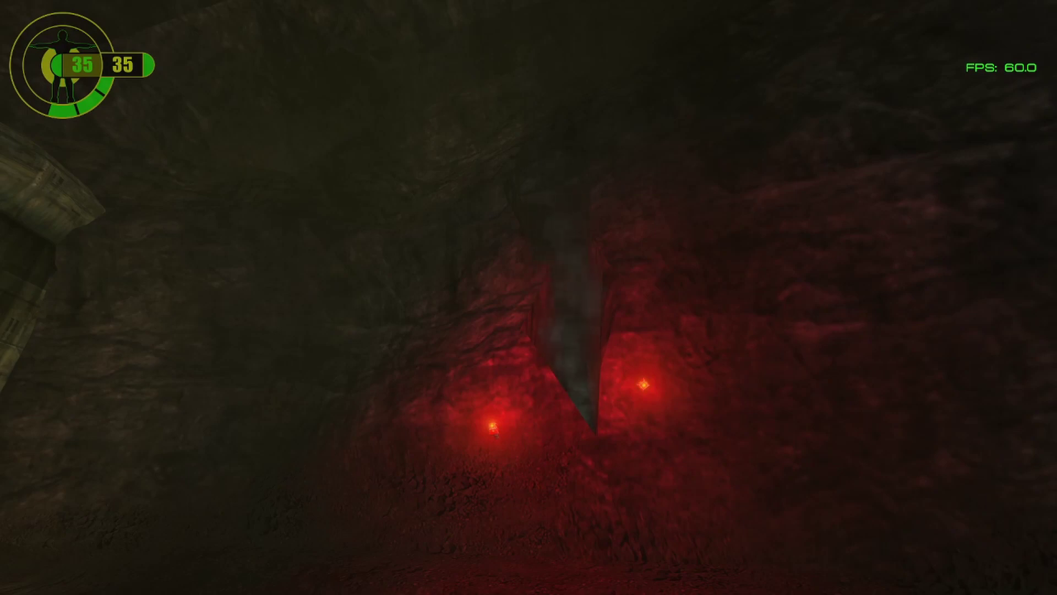
{"action": "key", "text": "w"}
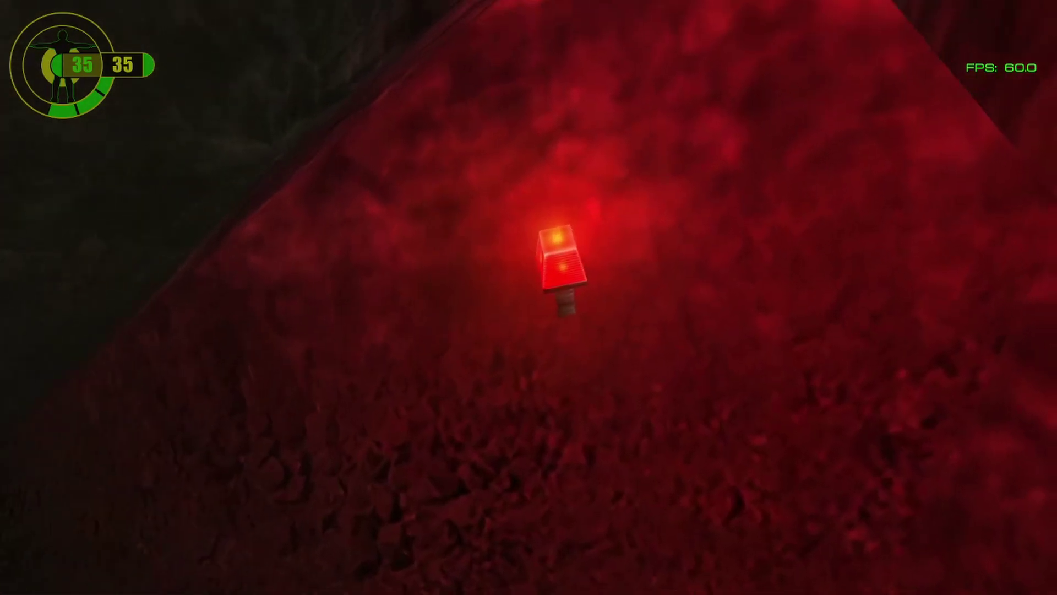
{"action": "key", "text": "w"}
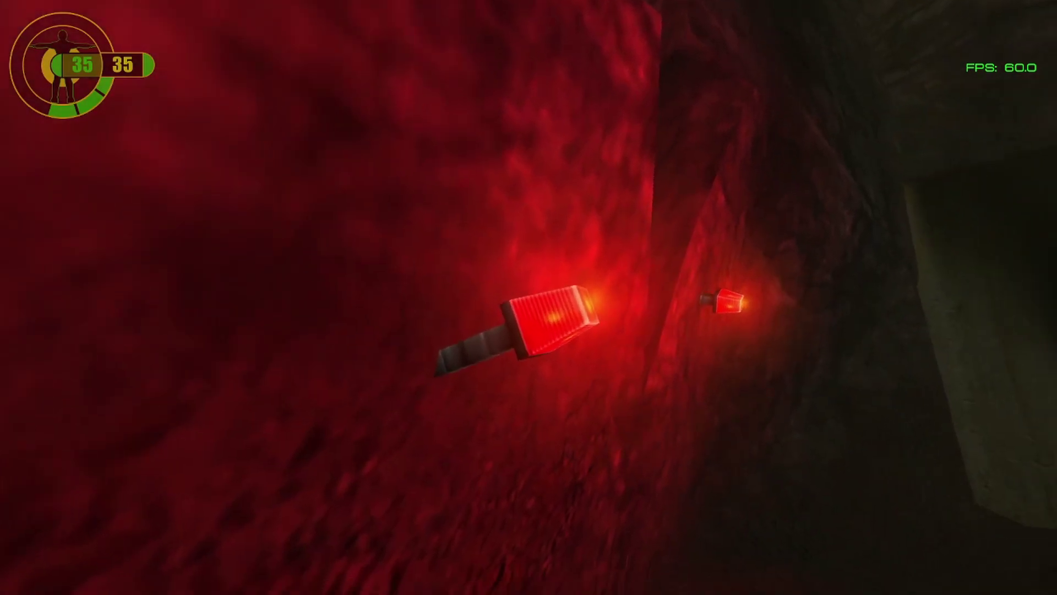
{"action": "key", "text": "w"}
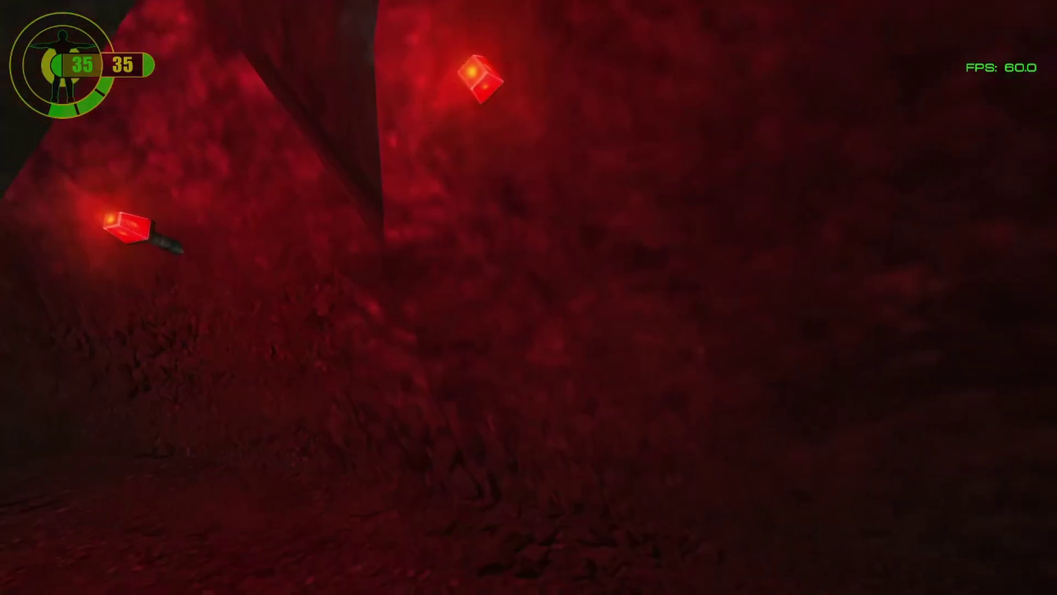
{"action": "key", "text": "w"}
{"action": "key", "text": "w"}
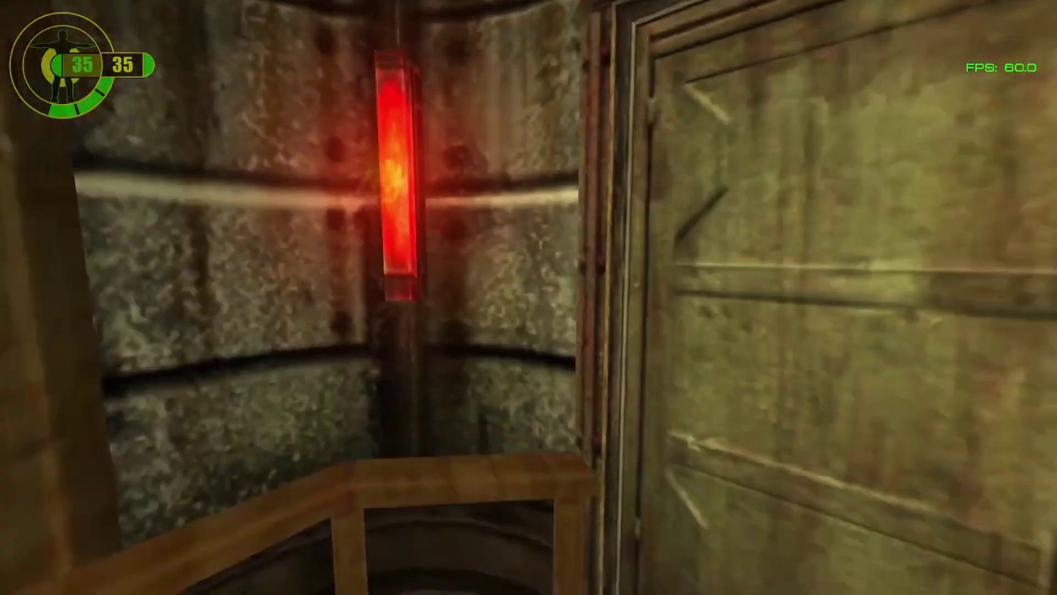
{"action": "key", "text": "w"}
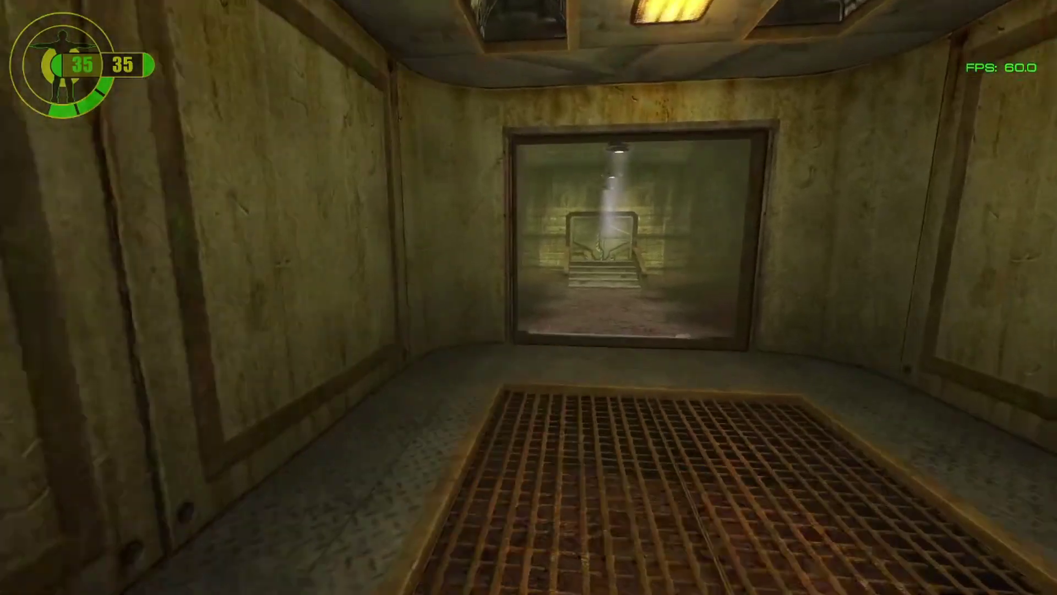
{"action": "key", "text": "w"}
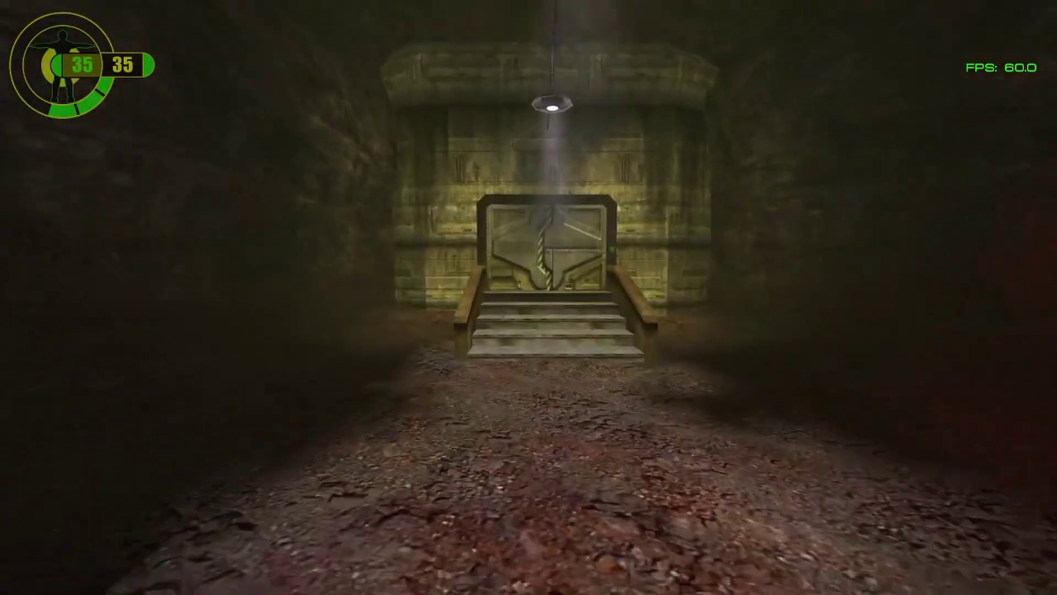
{"action": "key", "text": "w"}
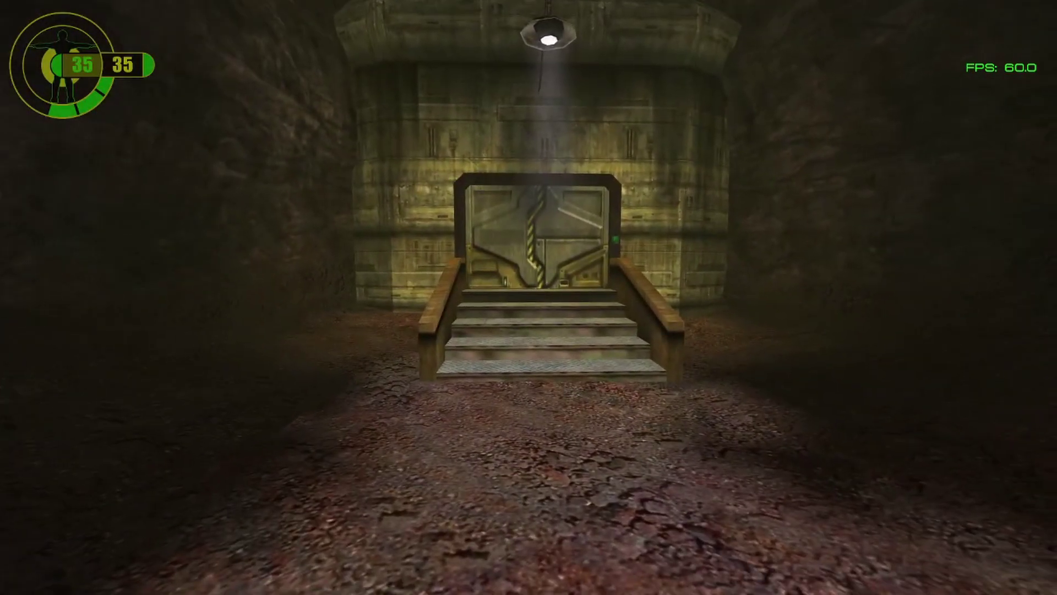